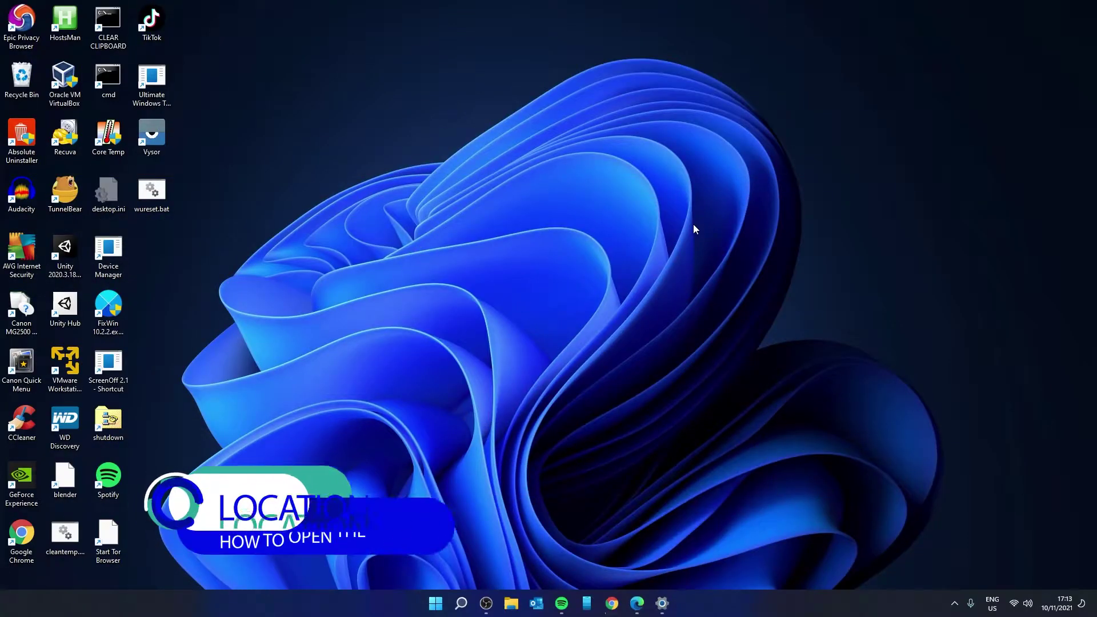
# Step: Show Apps & Features, then Power Options (System > Power), from the Start right-click menu
pyautogui.rightClick(437, 607)
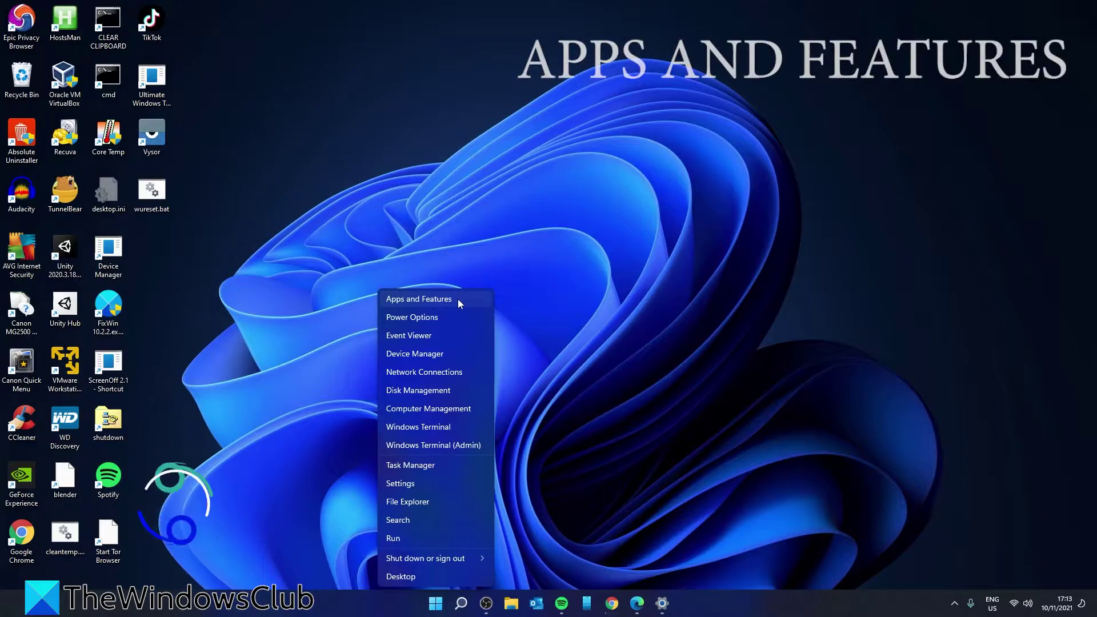
pyautogui.click(458, 300)
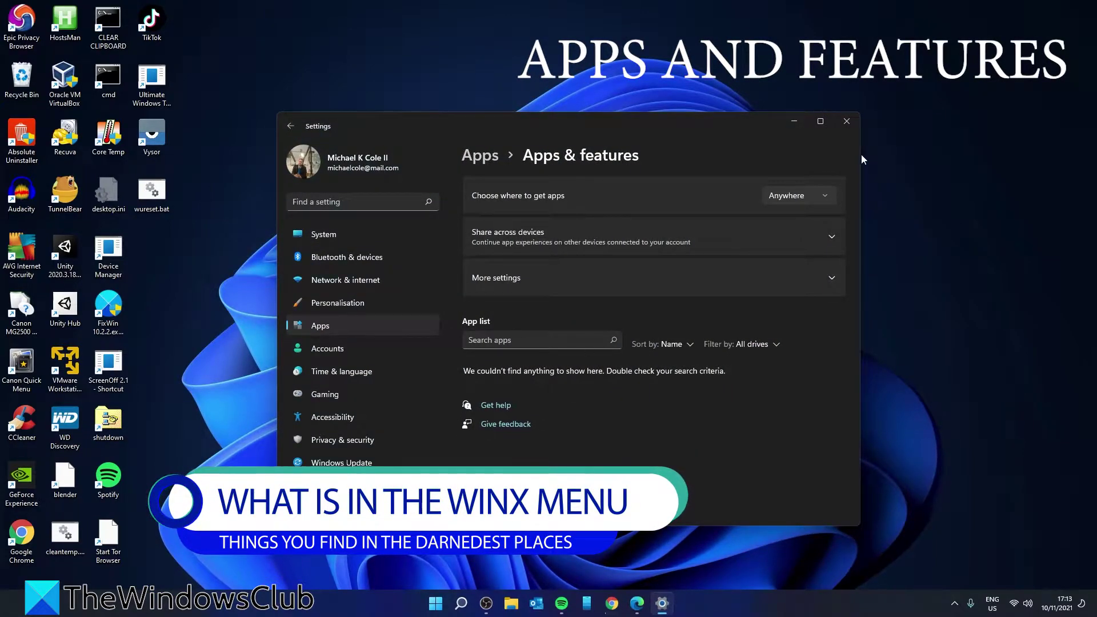
pyautogui.click(847, 122)
pyautogui.rightClick(448, 604)
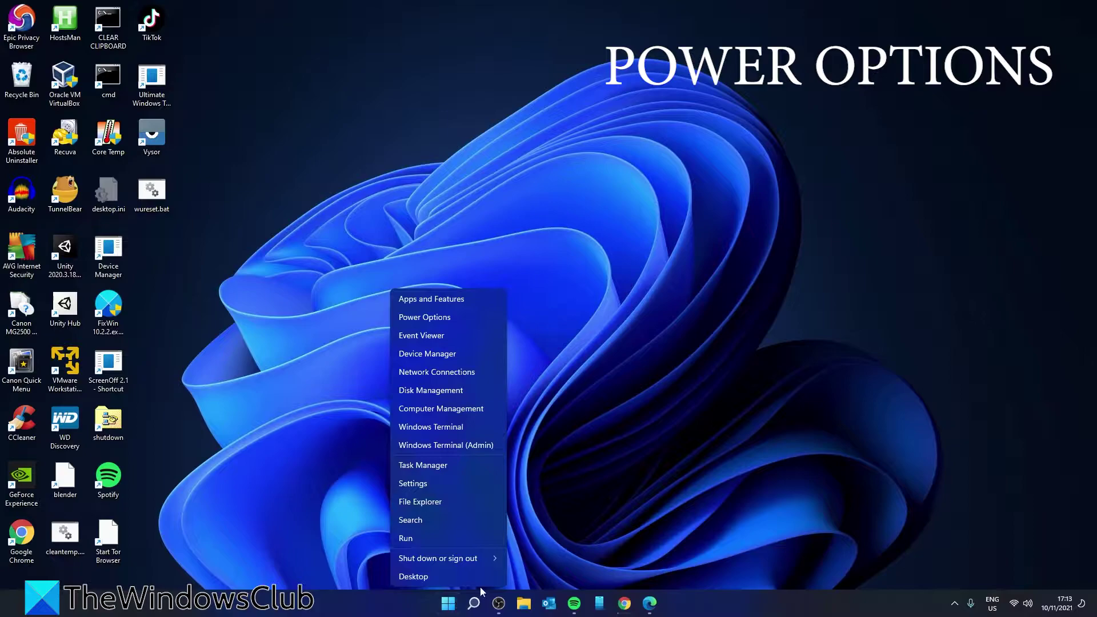
pyautogui.click(431, 318)
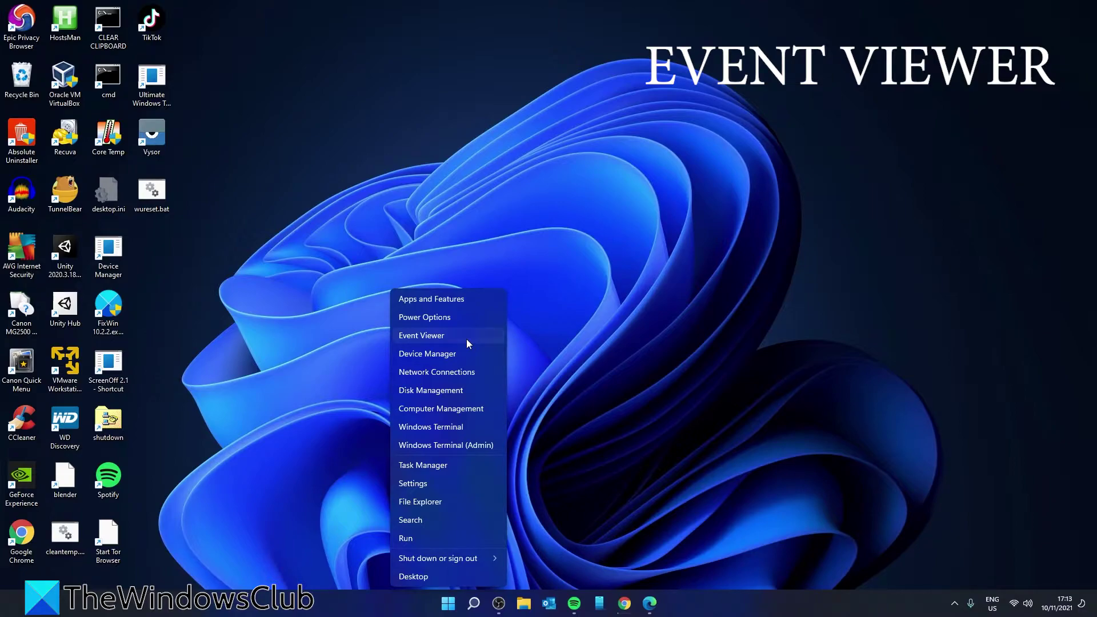
pyautogui.click(467, 338)
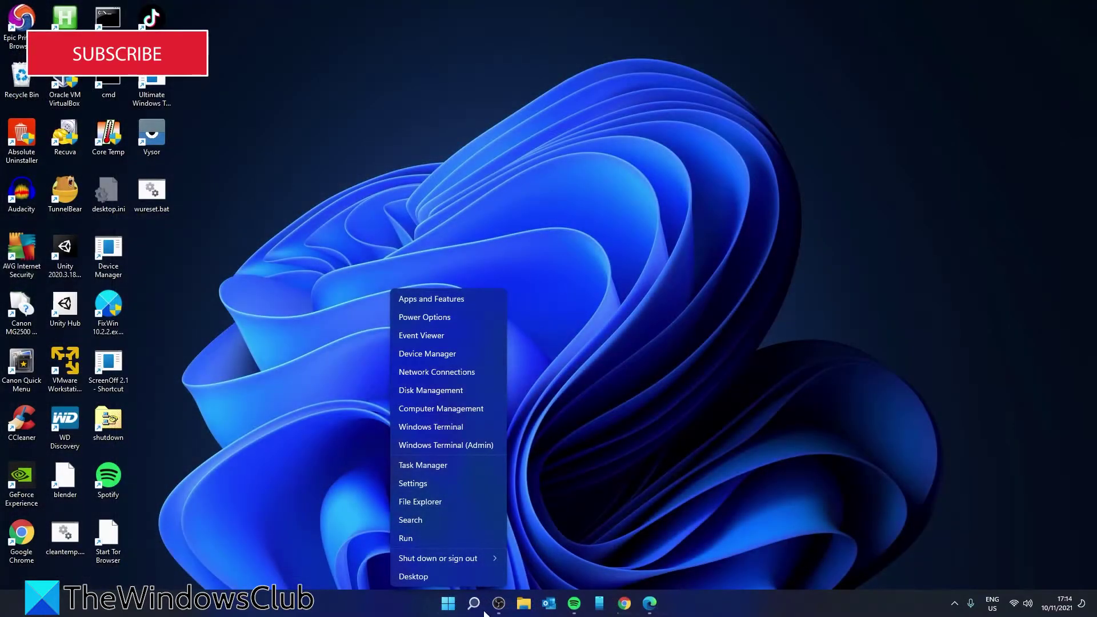
pyautogui.click(438, 356)
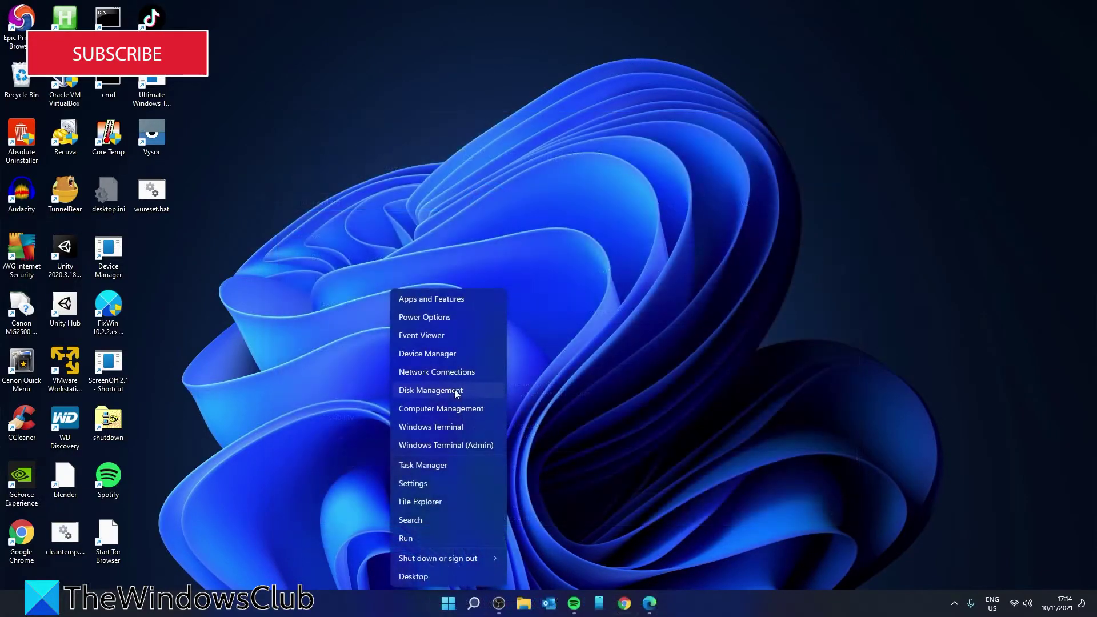
pyautogui.click(455, 390)
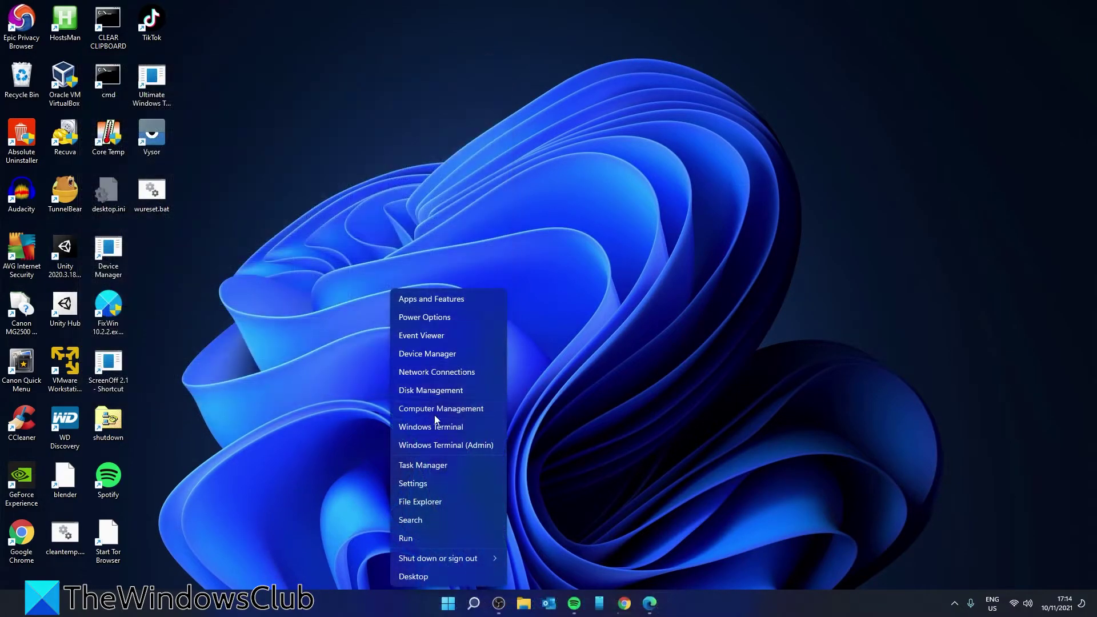
pyautogui.click(436, 408)
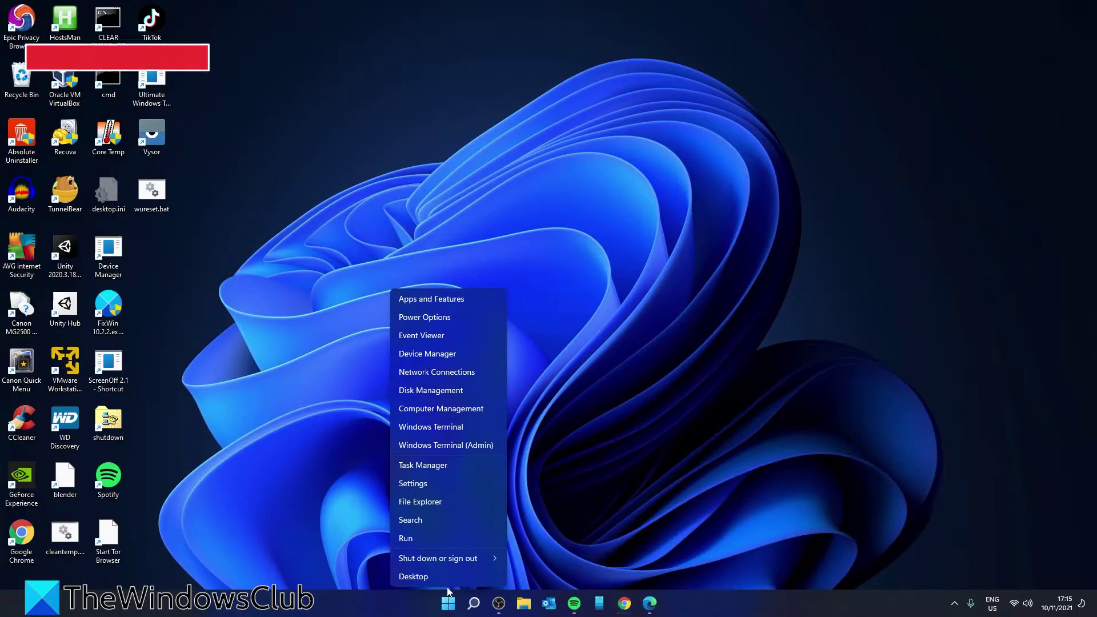
pyautogui.click(474, 468)
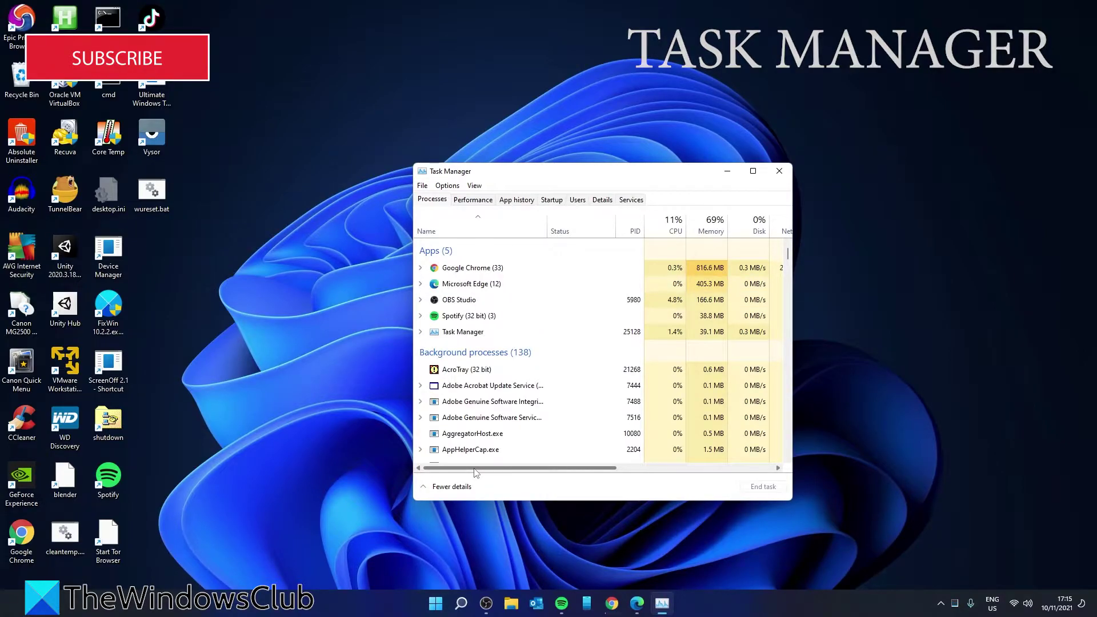
pyautogui.hotkey('alt', 'F4')
pyautogui.rightClick(445, 605)
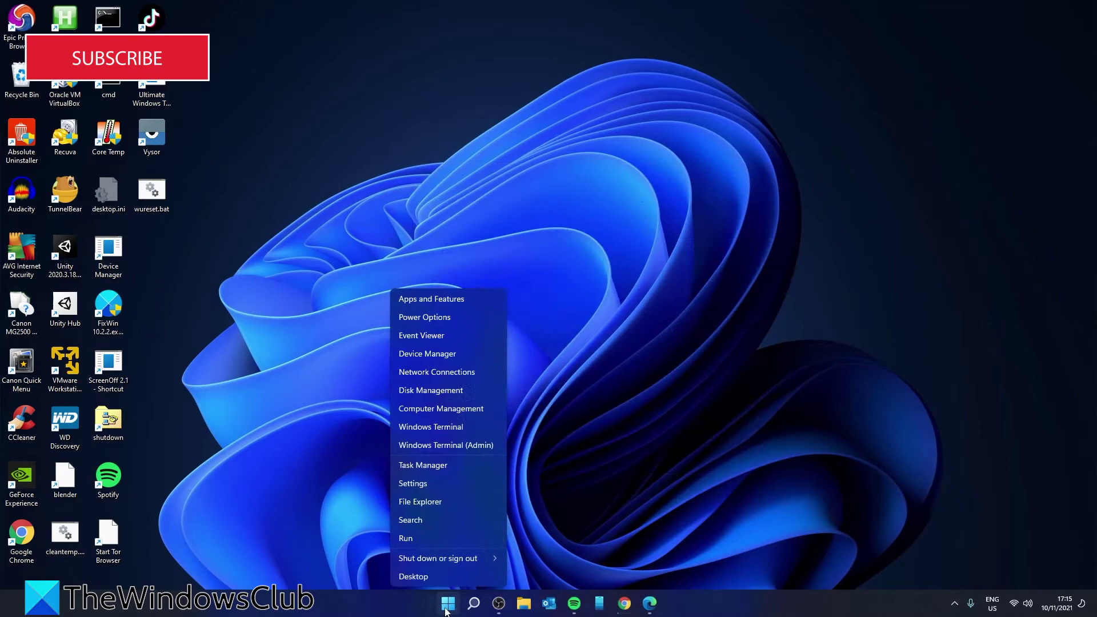
pyautogui.click(432, 483)
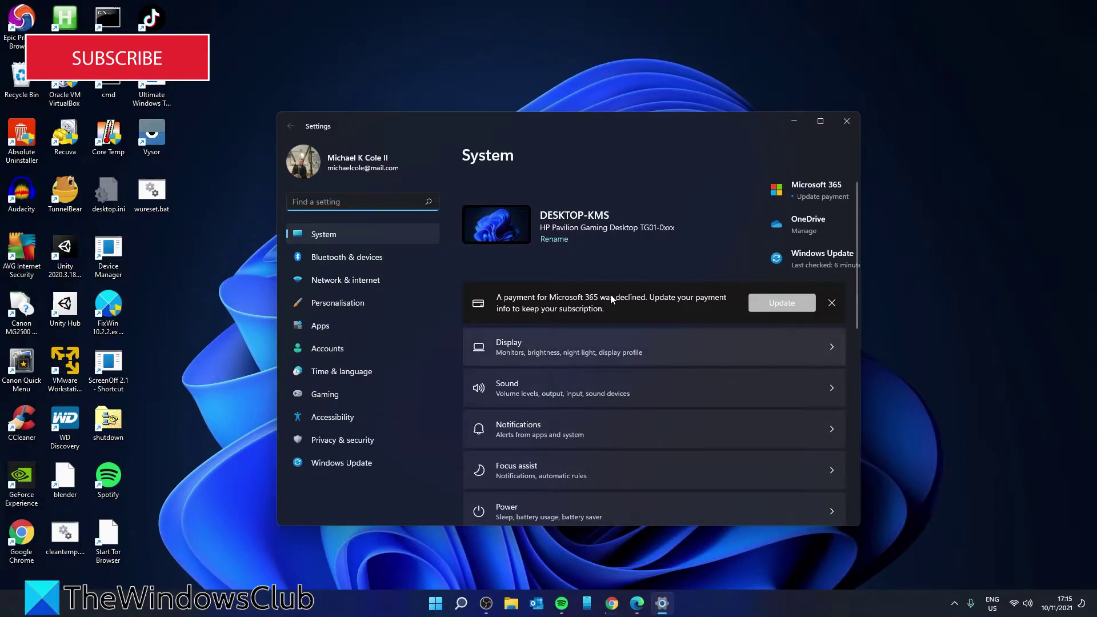
pyautogui.hotkey('alt', 'F4')
pyautogui.press('super+x')
pyautogui.click(434, 502)
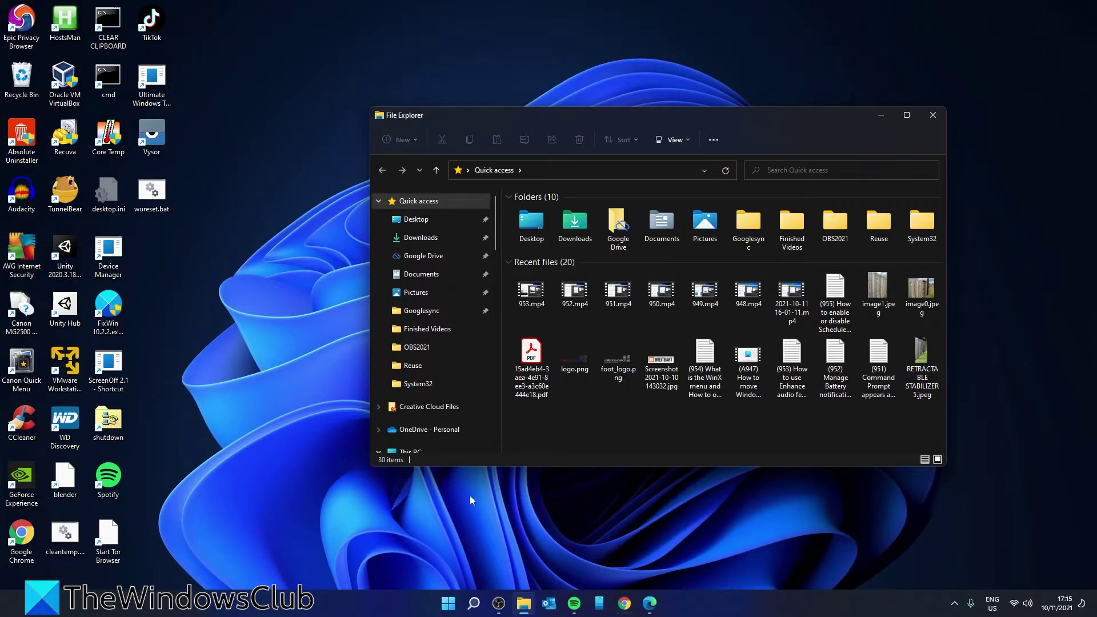
pyautogui.hotkey('alt', 'F4')
pyautogui.press('super+x')
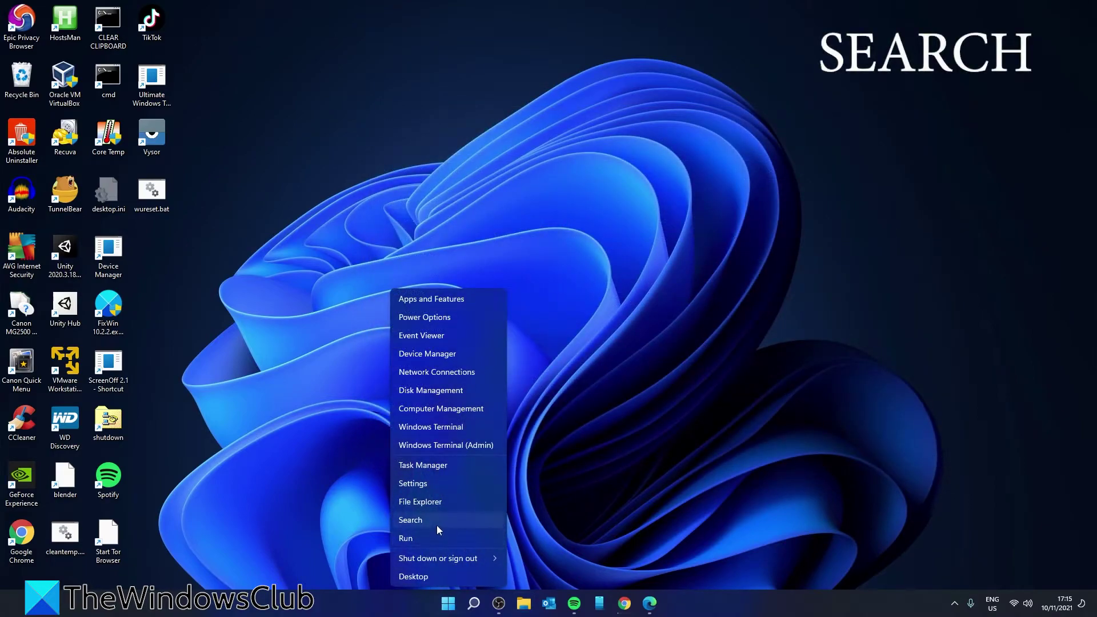
pyautogui.click(436, 525)
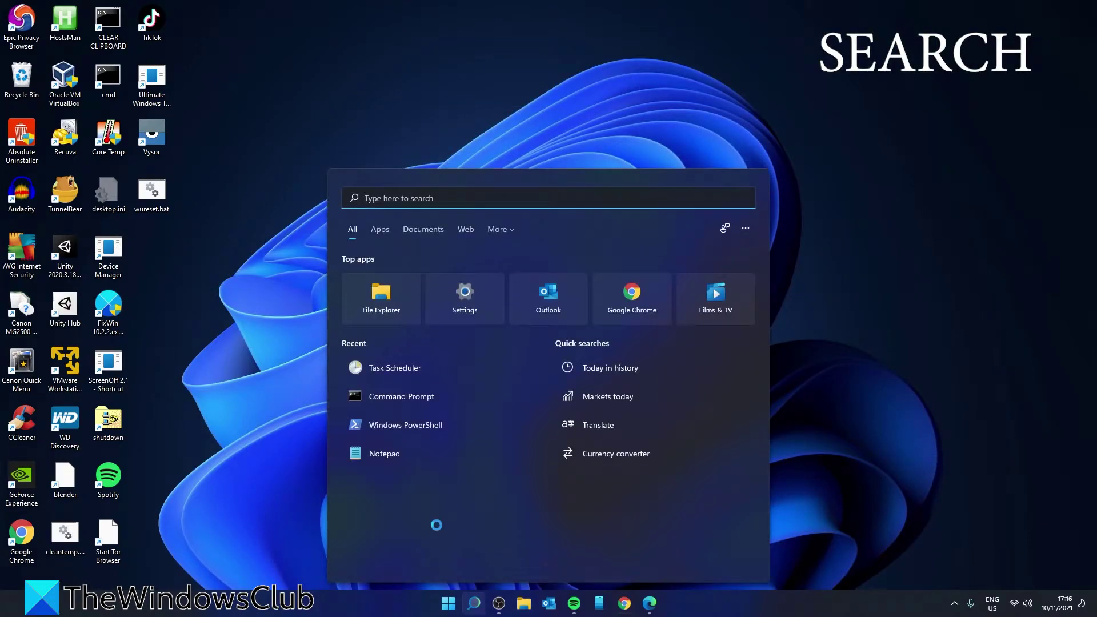
pyautogui.press('super+x')
pyautogui.click(449, 539)
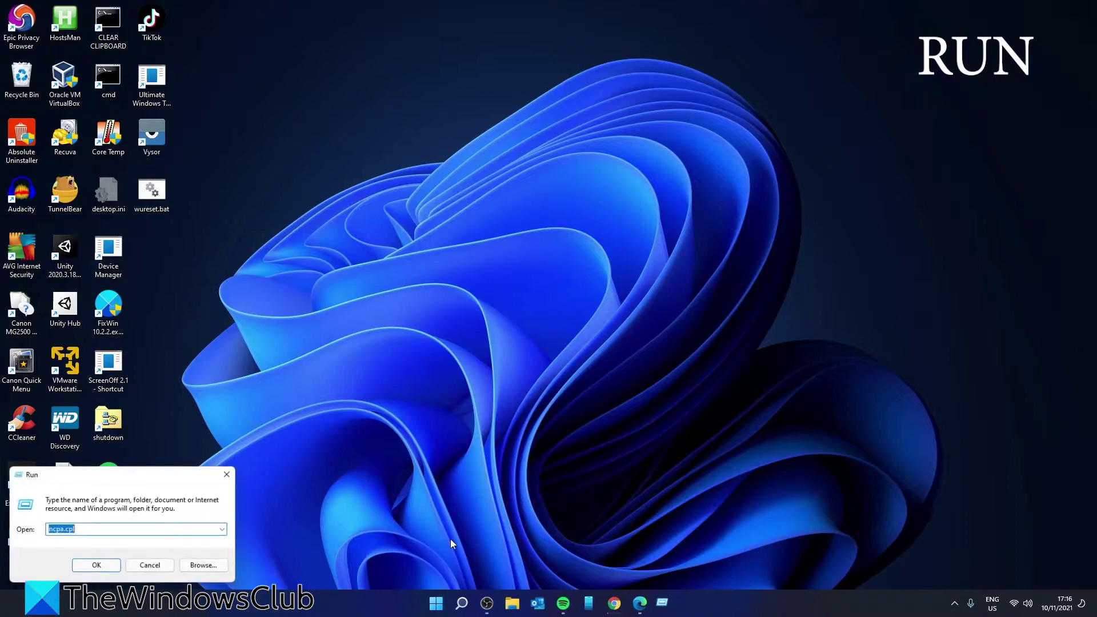
pyautogui.click(228, 474)
pyautogui.press('super+x')
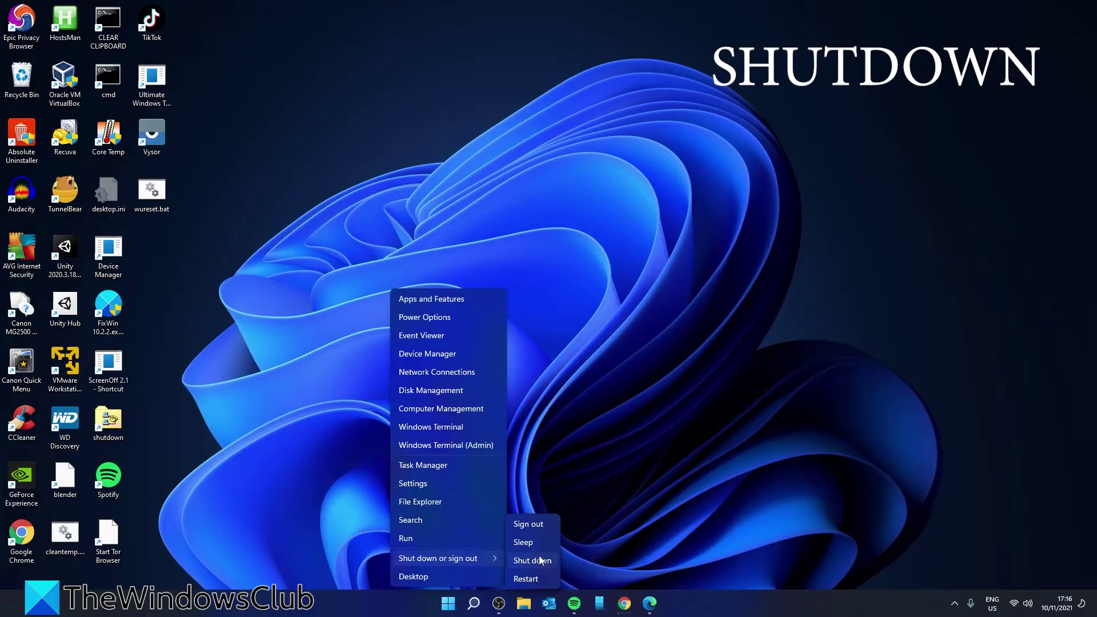
pyautogui.click(472, 576)
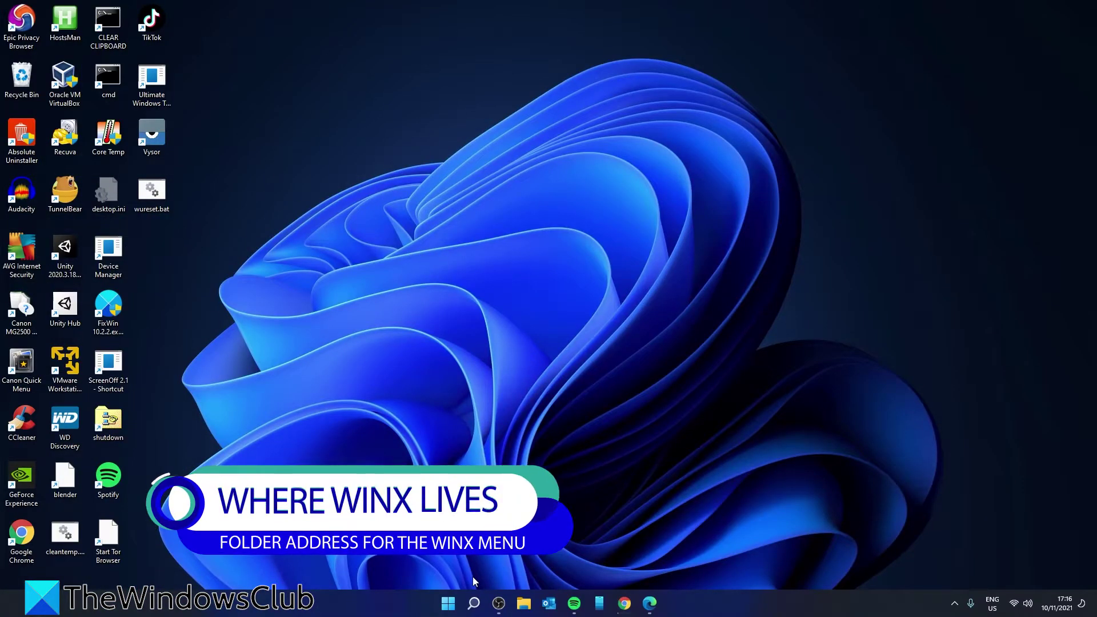
# Step: Open the Run dialog from the Start button's power-user menu
pyautogui.rightClick(449, 607)
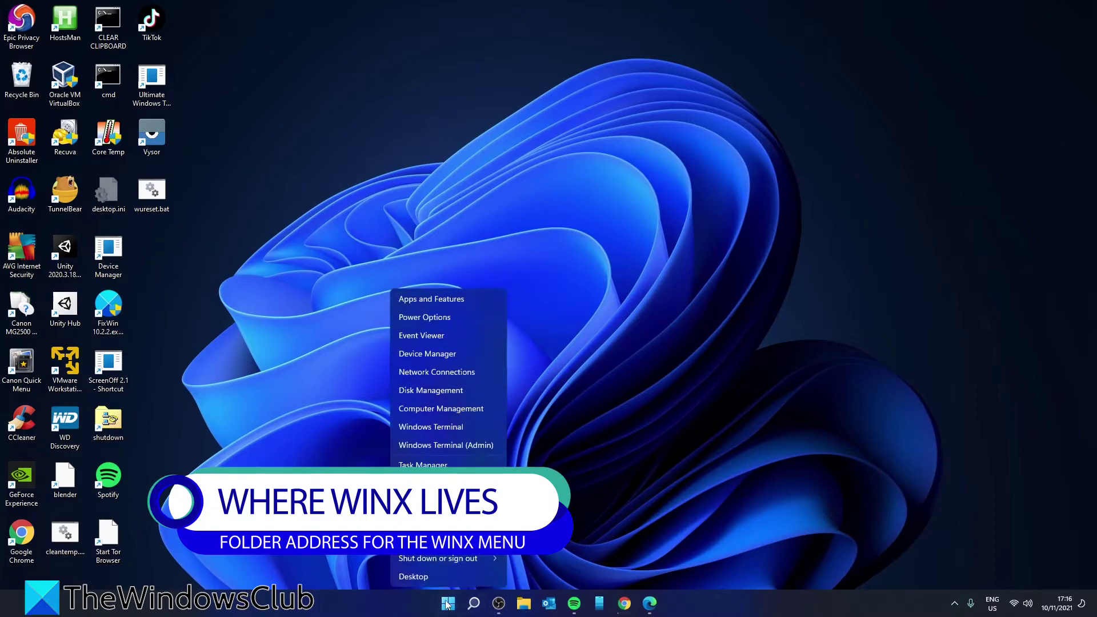
pyautogui.click(420, 535)
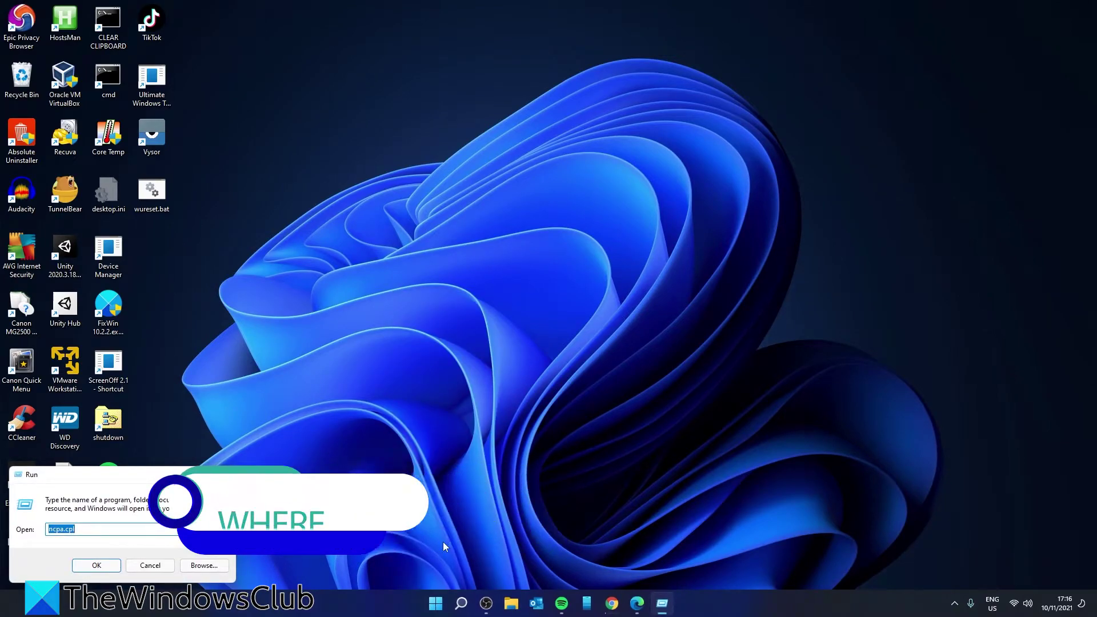
pyautogui.write('%')
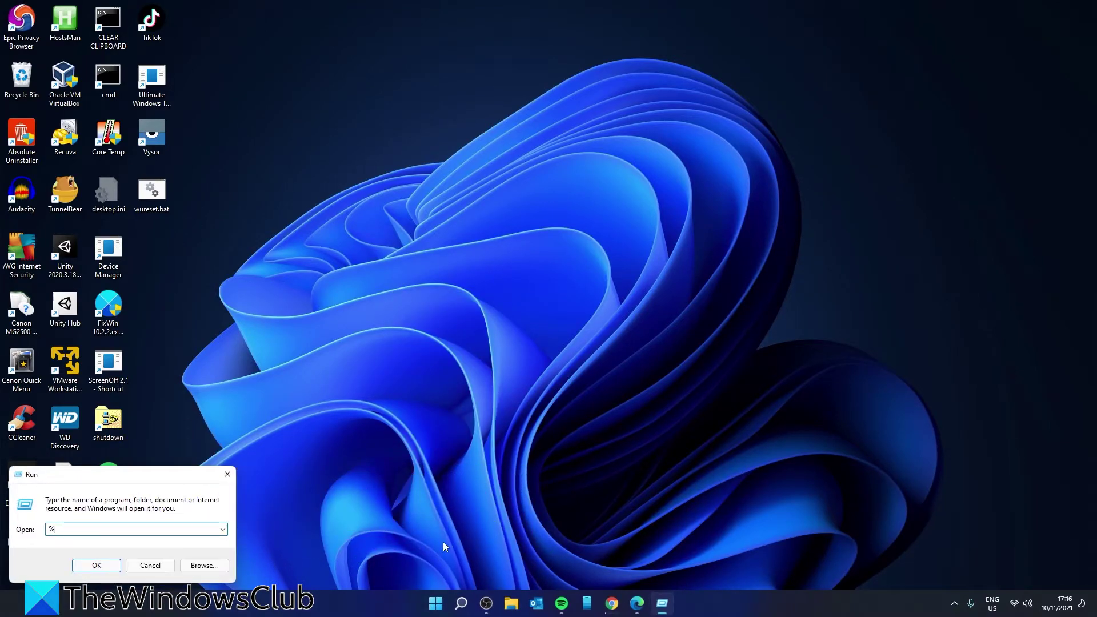
pyautogui.write('localappdata%')
pyautogui.write('\\')
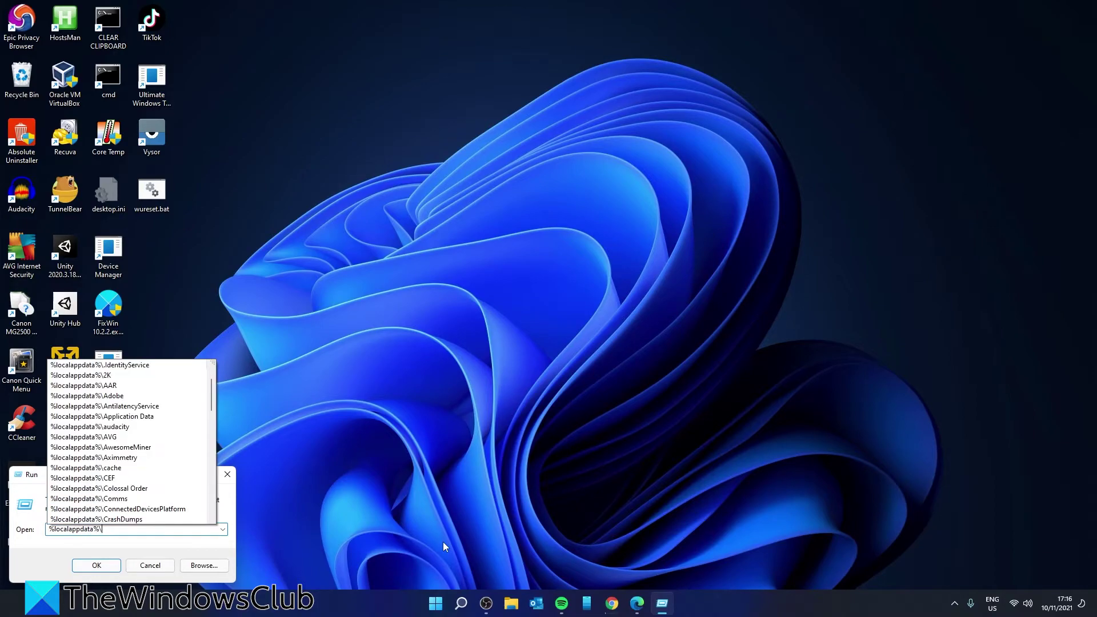
pyautogui.write('micro')
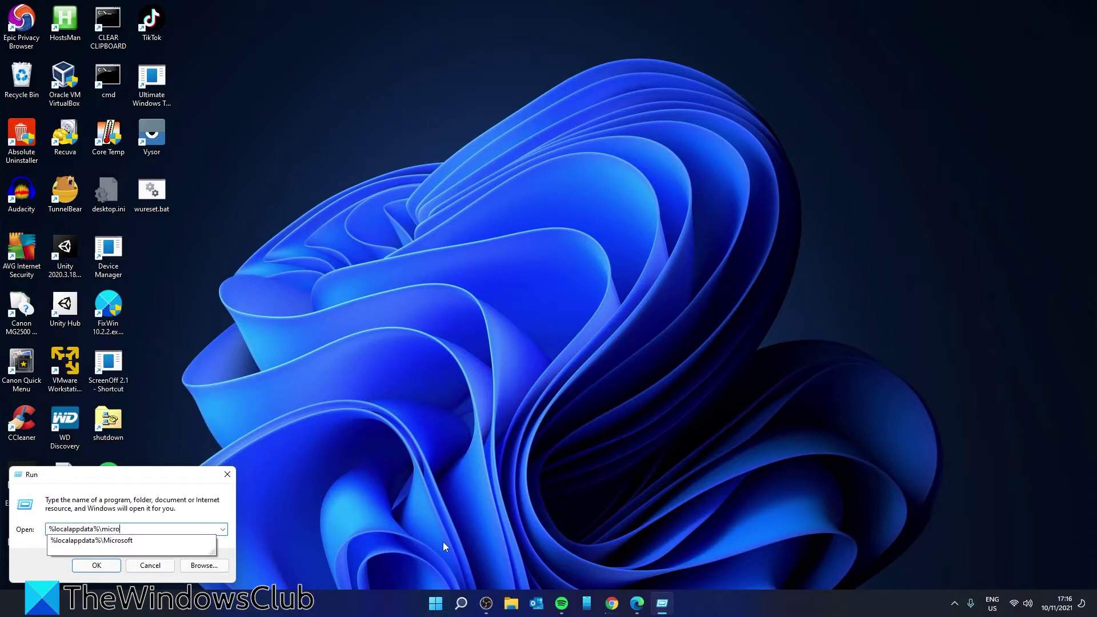
pyautogui.write('ft')
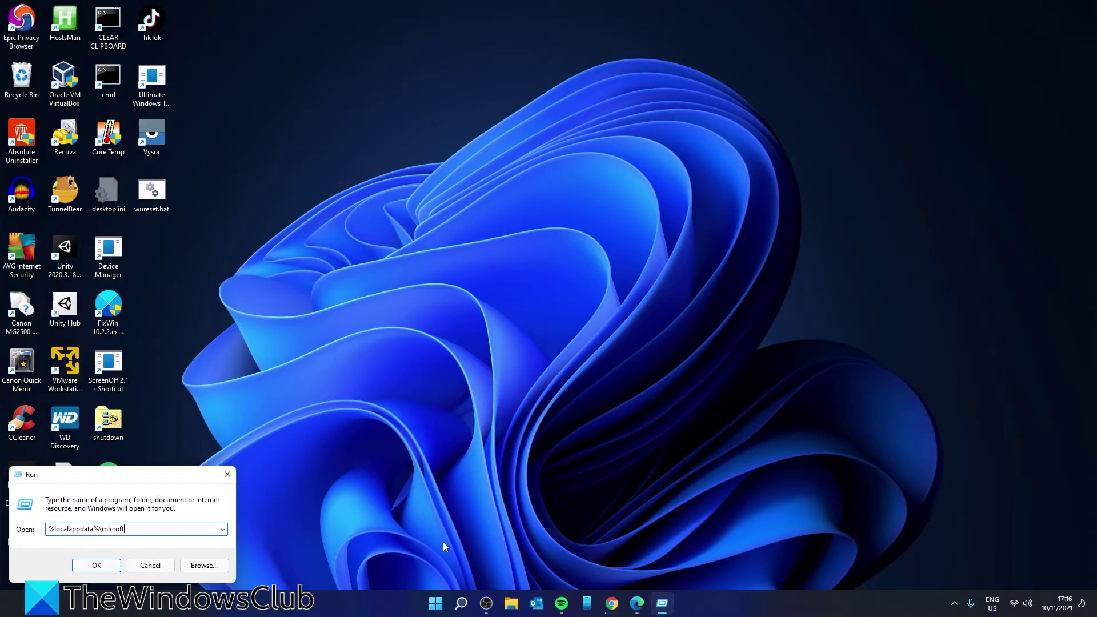
pyautogui.press('BackSpace')
pyautogui.press('BackSpace')
pyautogui.write('soft\\wind')
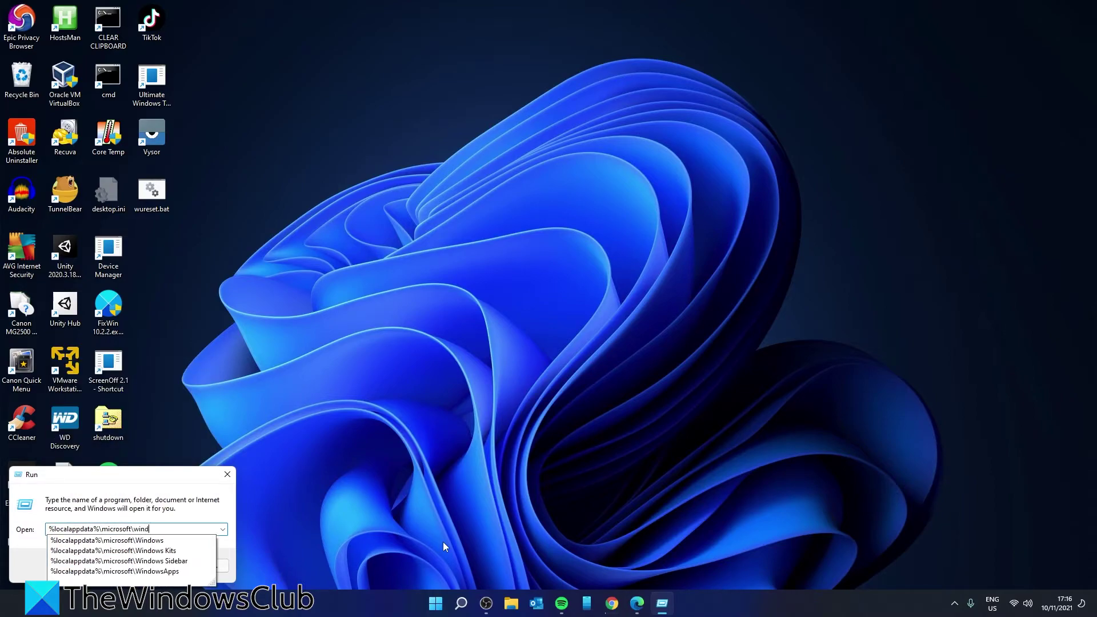
pyautogui.write('ows\\')
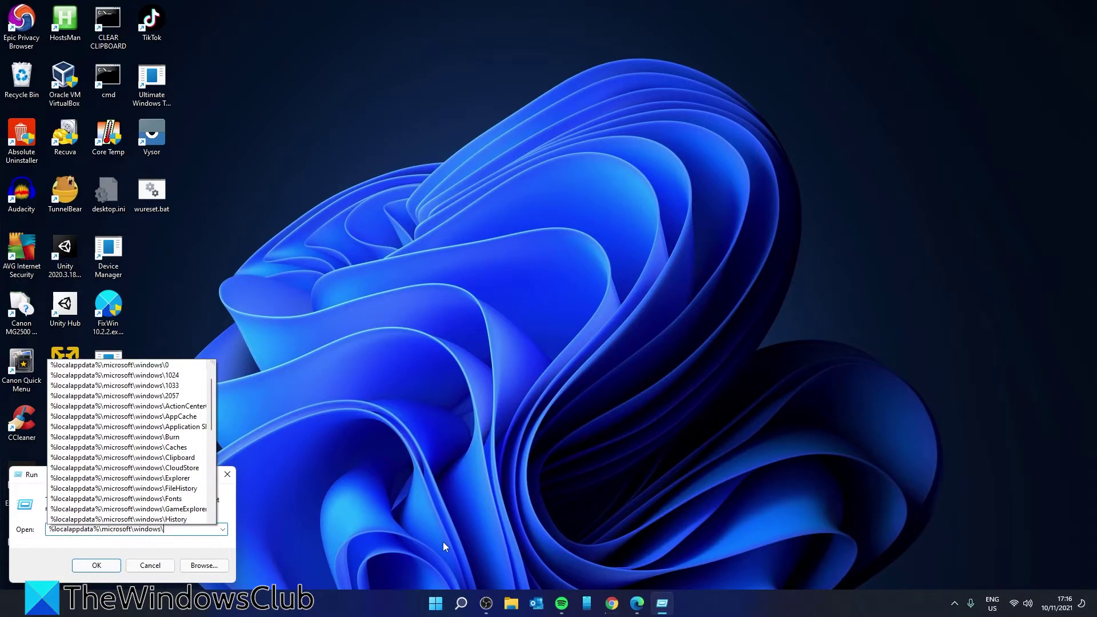
pyautogui.write('win')
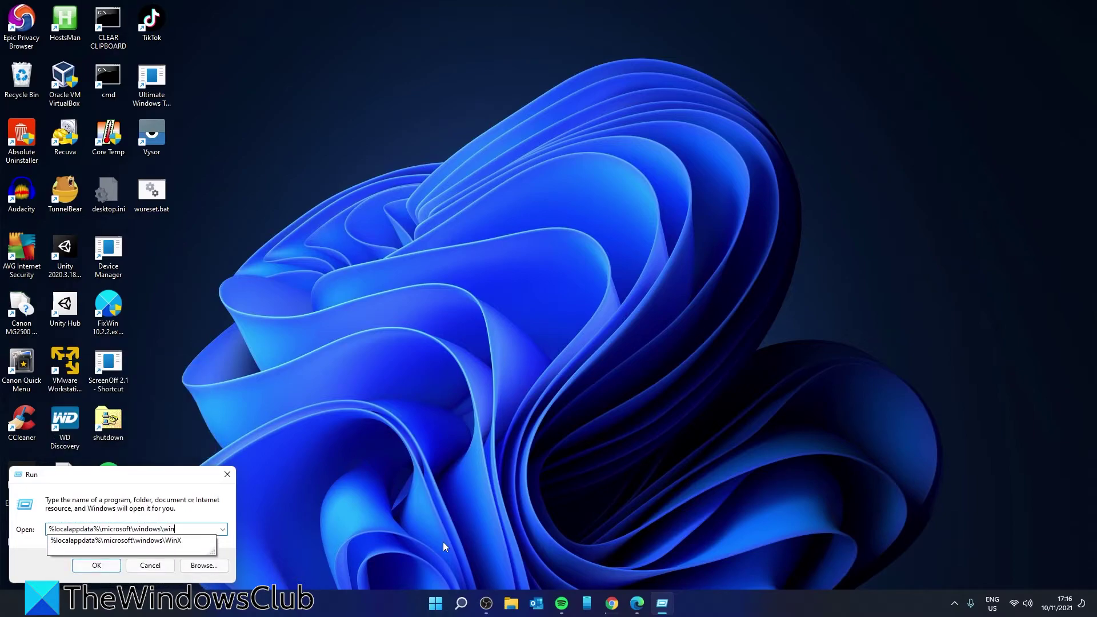
pyautogui.write('x')
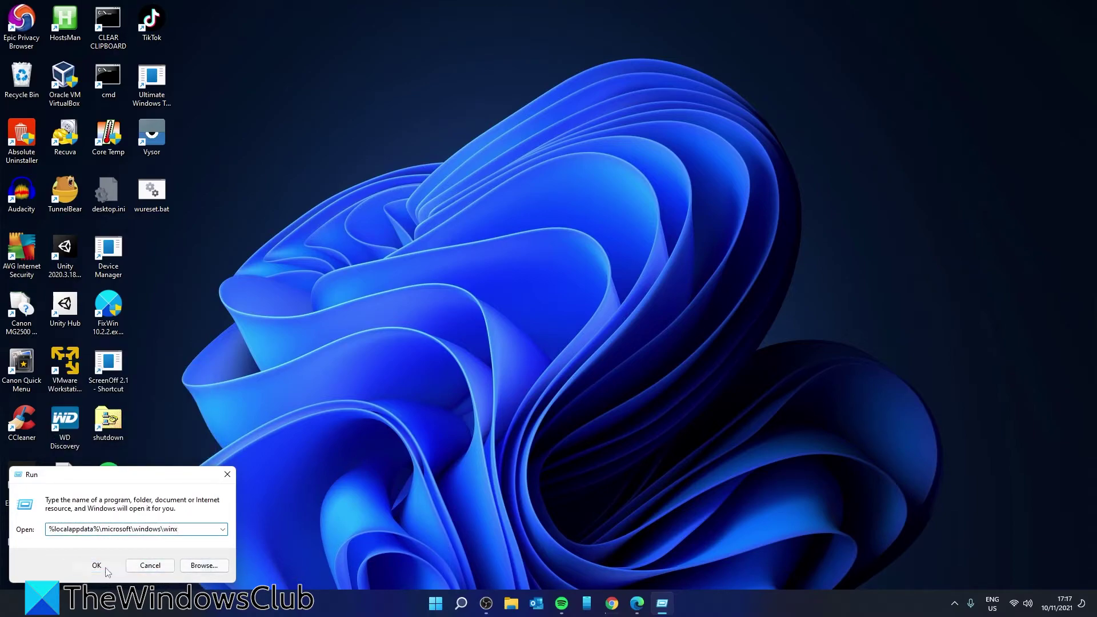
# Step: Open the WinX folder and browse into its Group1 and Group3 subfolders
pyautogui.click(105, 568)
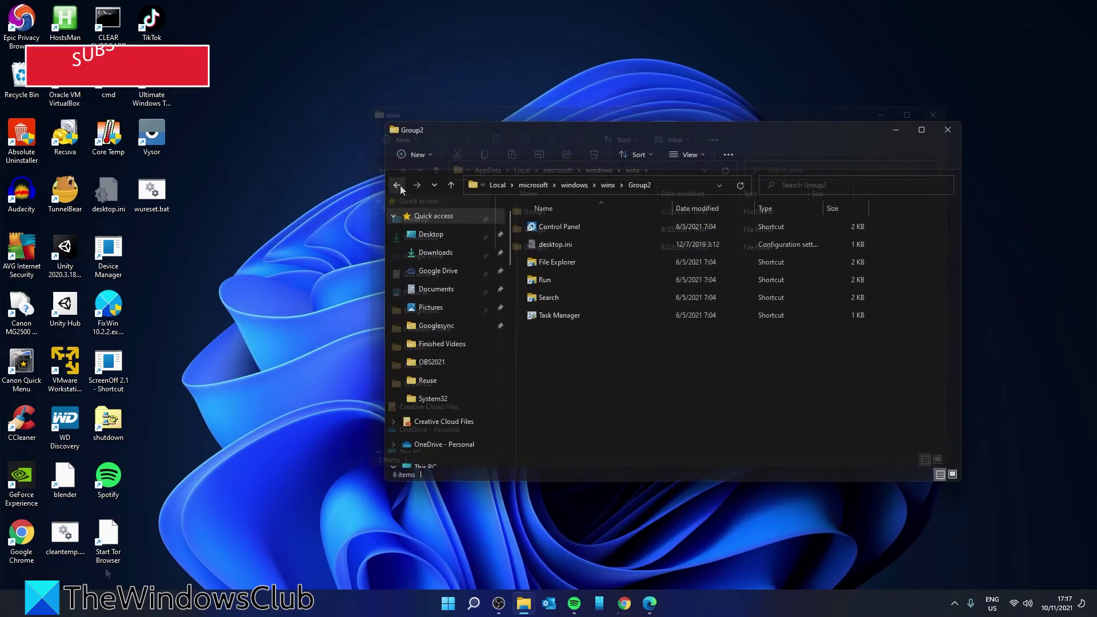
pyautogui.click(400, 185)
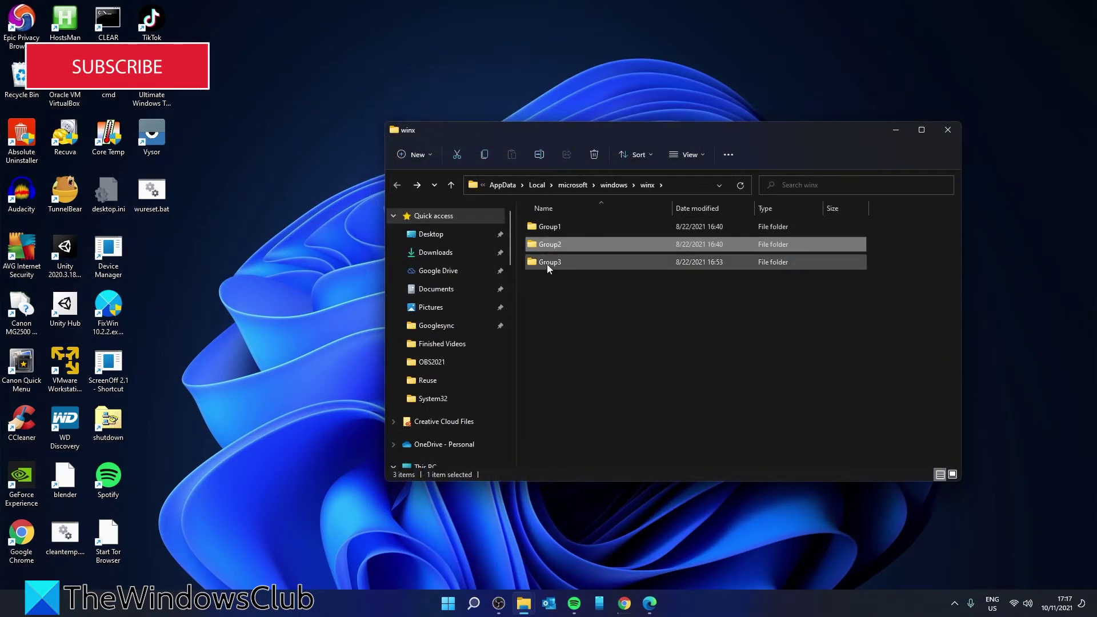
pyautogui.click(546, 231)
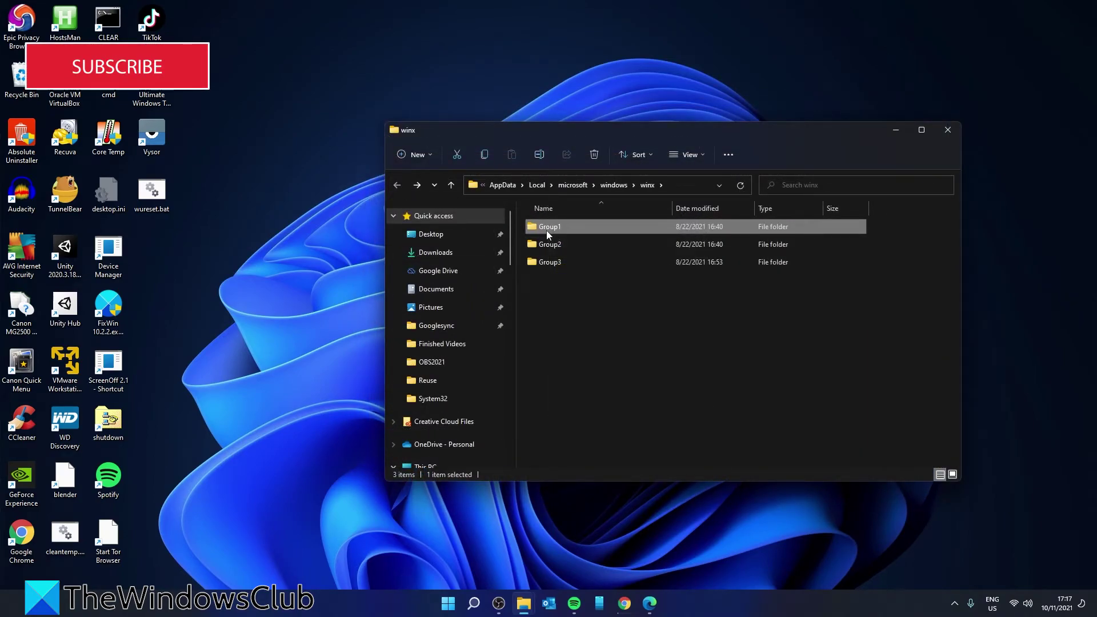
pyautogui.doubleClick(546, 233)
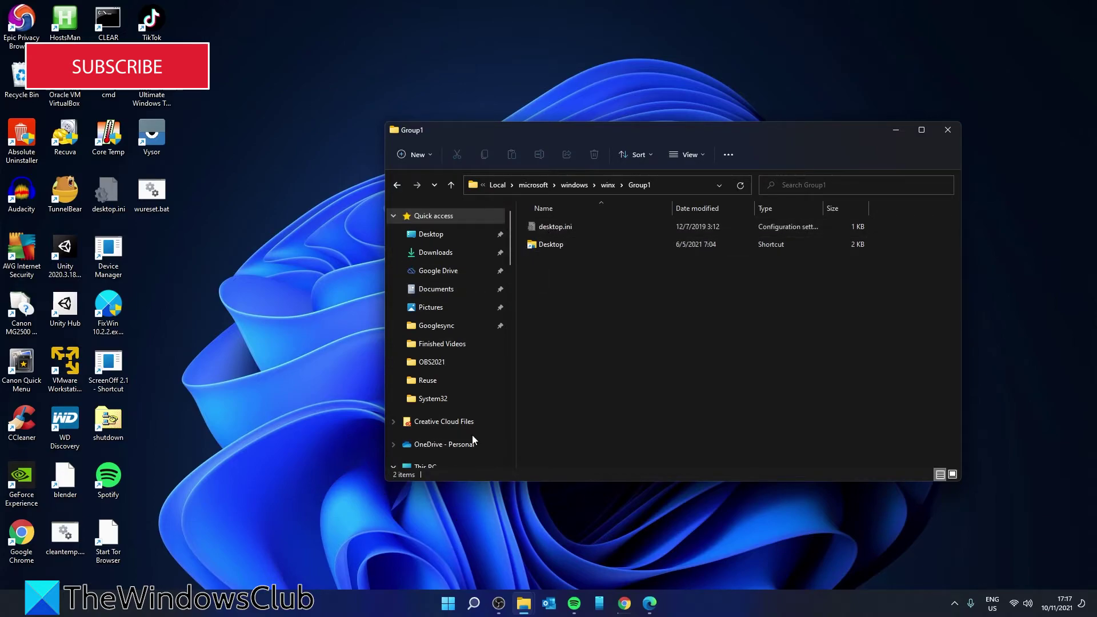
pyautogui.click(397, 184)
pyautogui.doubleClick(553, 262)
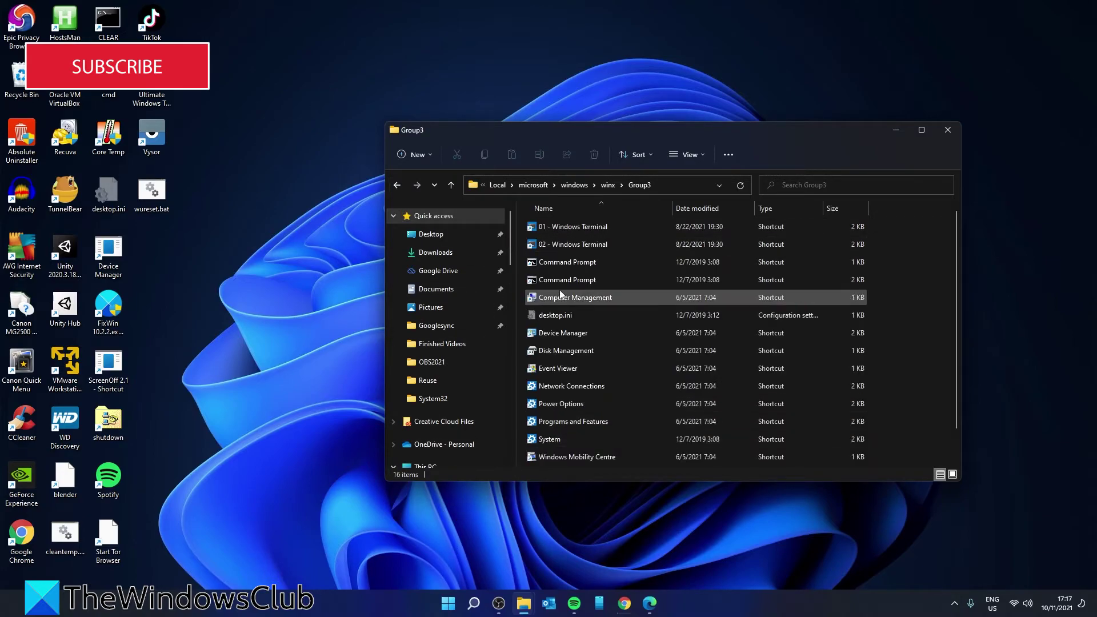
# Step: Compare the Win+X menu with the Group2 folder, then return to Group1
pyautogui.click(447, 602)
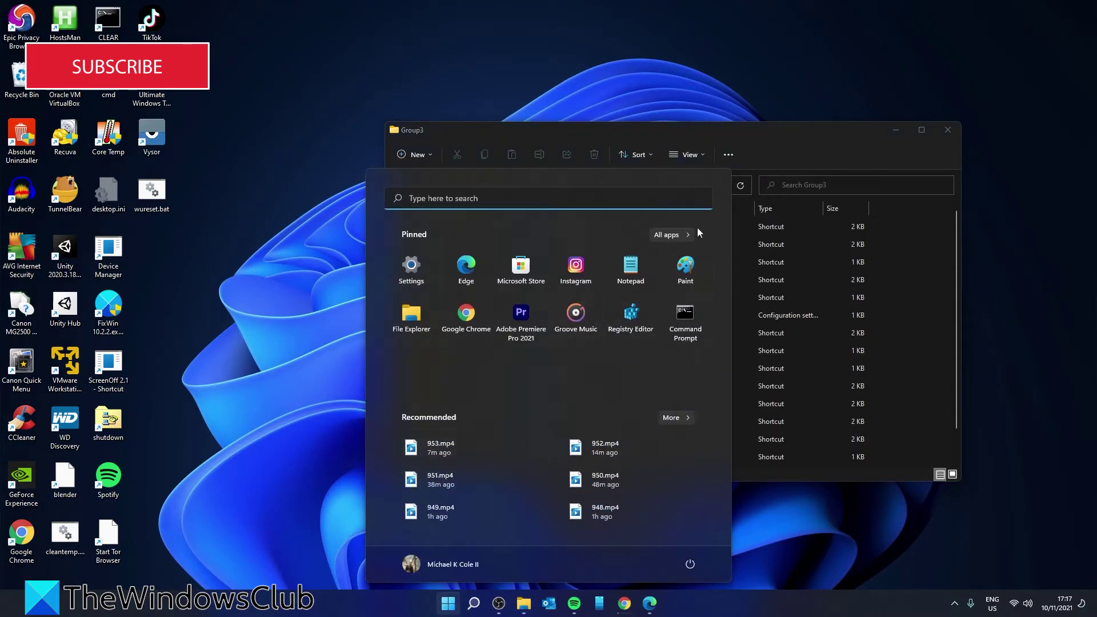
pyautogui.click(802, 518)
pyautogui.rightClick(448, 602)
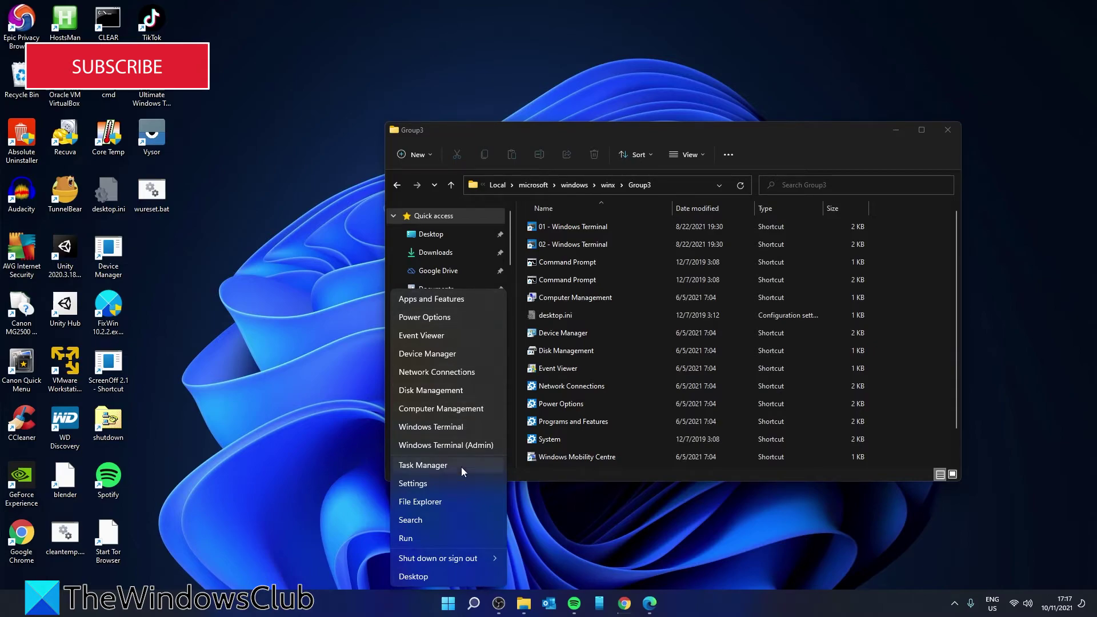
pyautogui.click(397, 184)
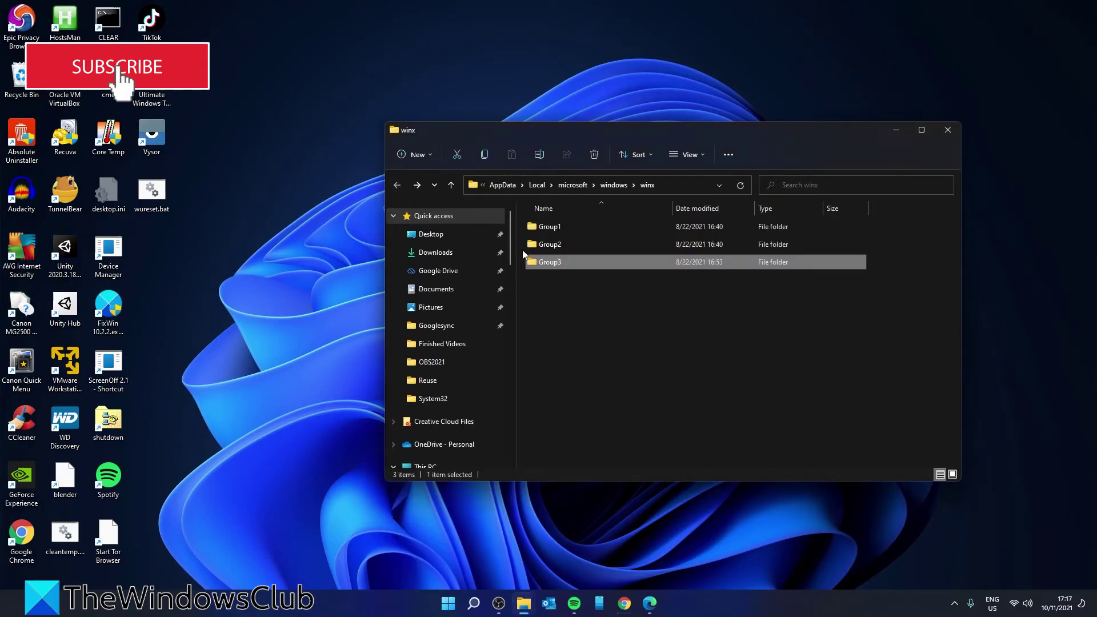
pyautogui.doubleClick(539, 247)
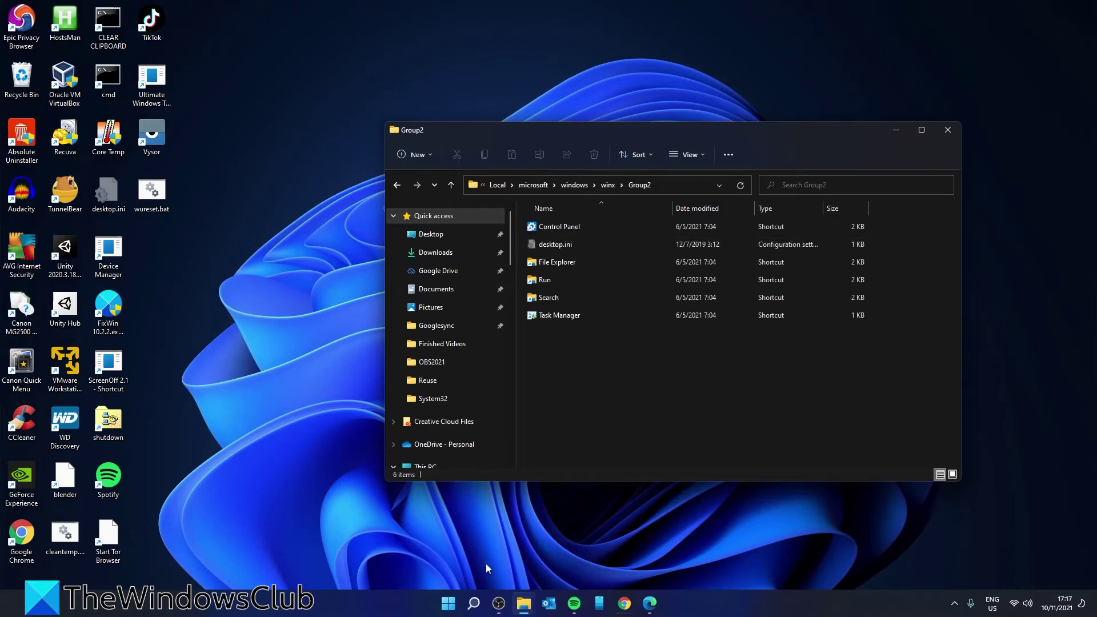
pyautogui.rightClick(446, 602)
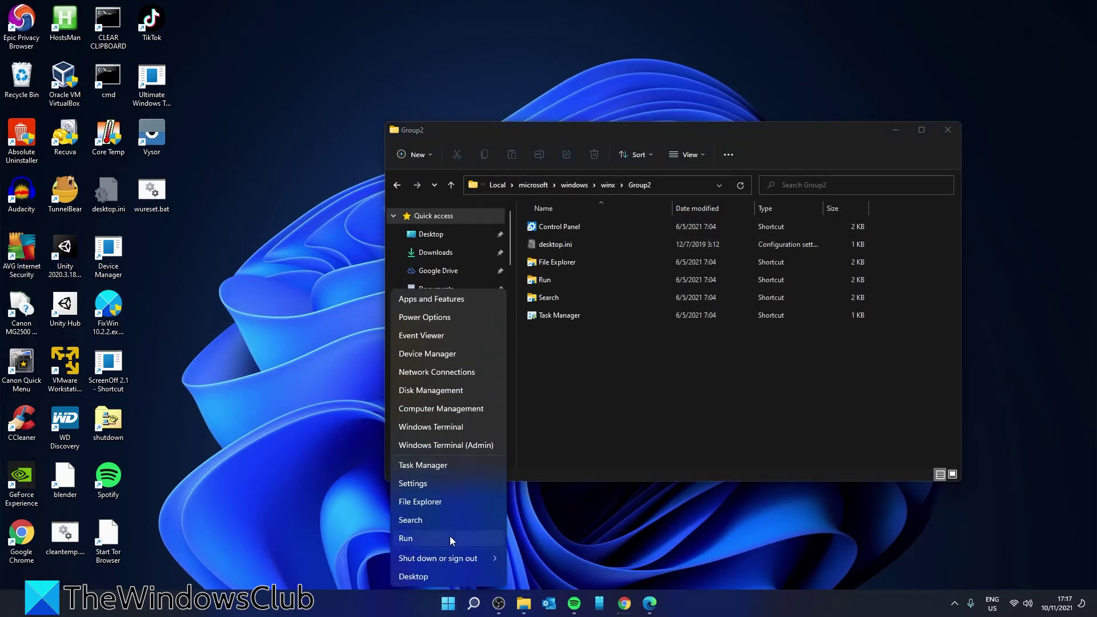
pyautogui.click(399, 183)
pyautogui.doubleClick(549, 225)
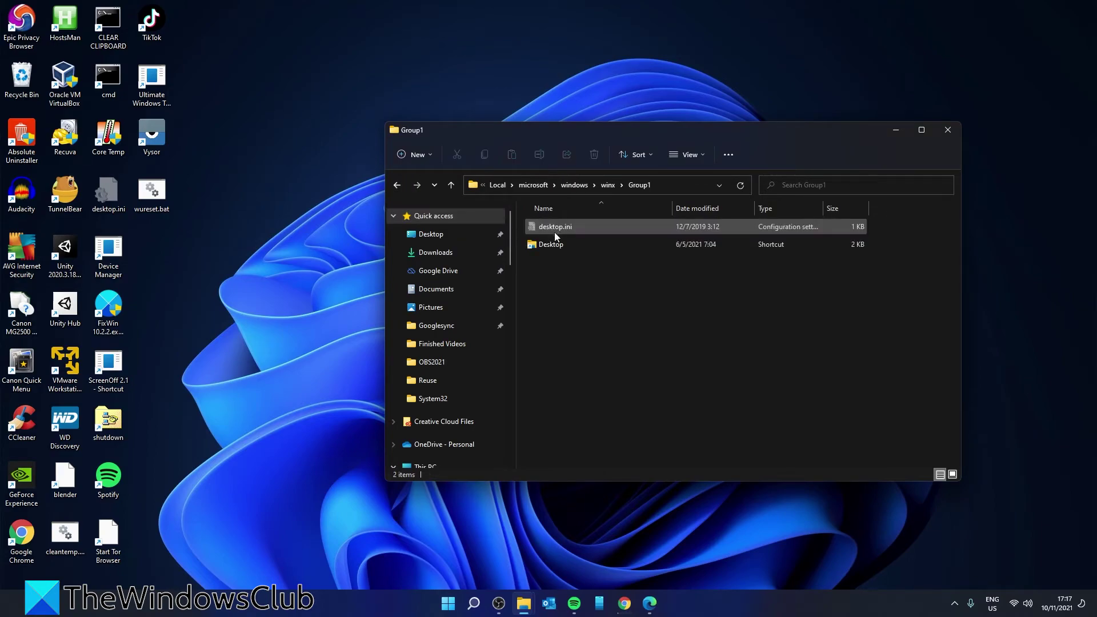